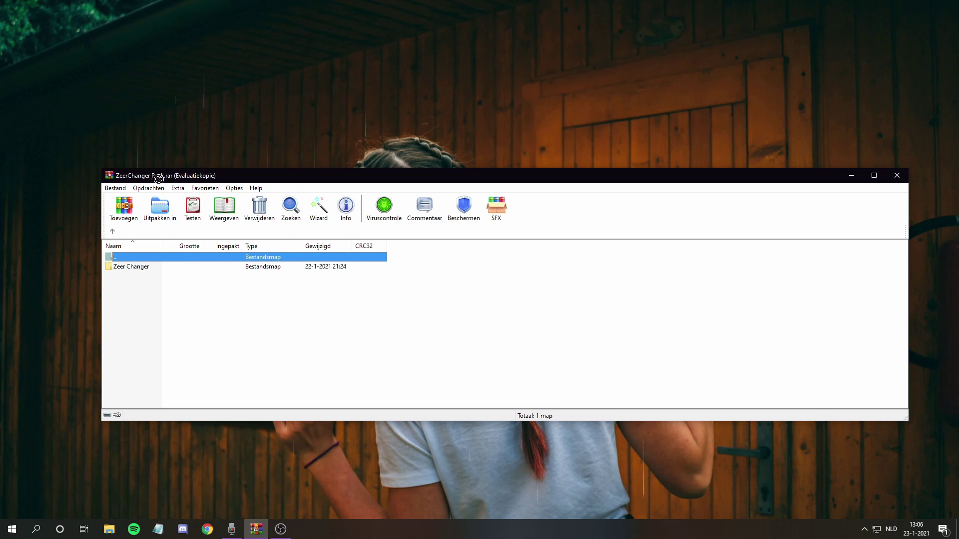
- Drag the Zeer Changer folder out of the ZeerChanger Pack.rar archive onto the desktop
left_click(145, 268)
left_click_drag(145, 268, 589, 323)
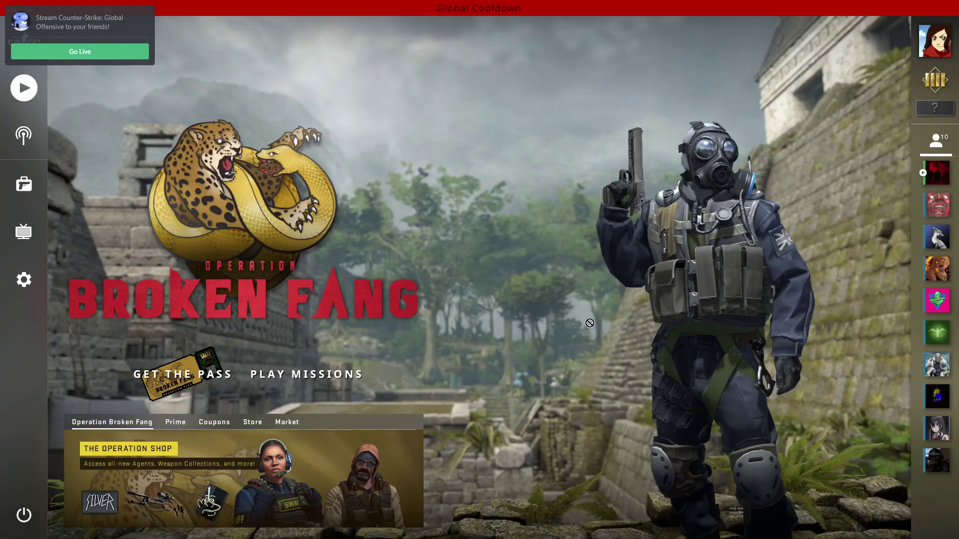
- Open the extracted Zeer Changer folder and launch CSGhostV3, which detects CS:GO (PID 19364)
left_click_drag(590, 324, 589, 323)
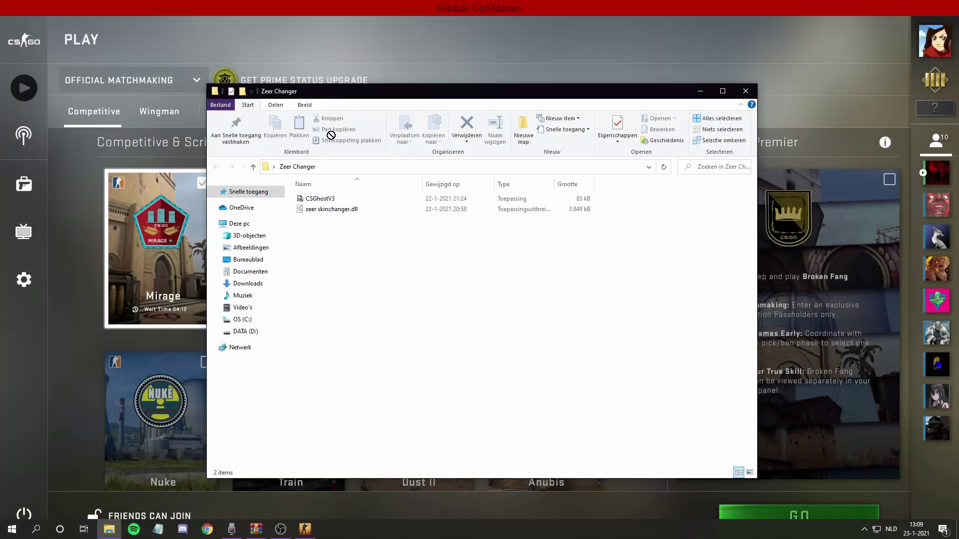
left_click_drag(331, 135, 379, 197)
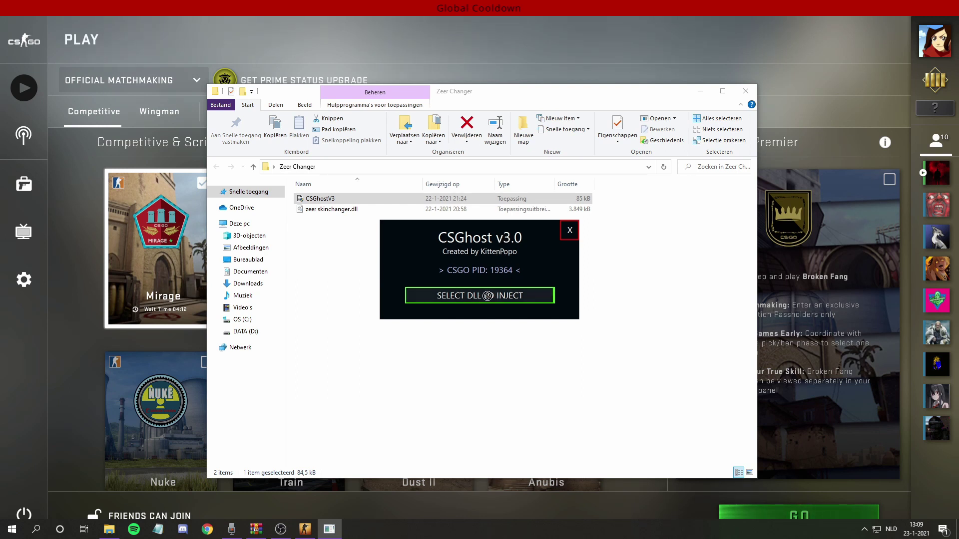
- Inject zeer skinchanger.dll into CS:GO, then close CSGhost and the Zeer Changer folder window
left_click(487, 296)
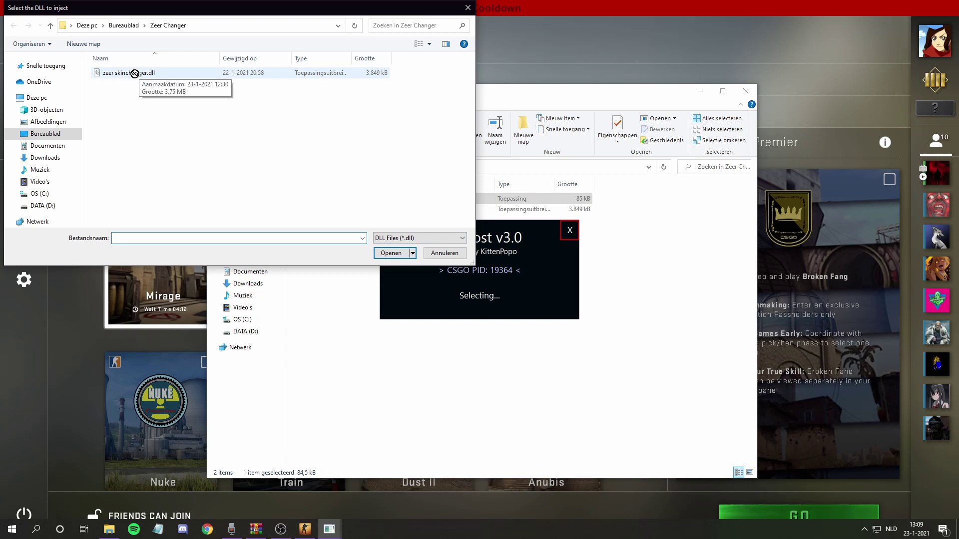
left_click(134, 74)
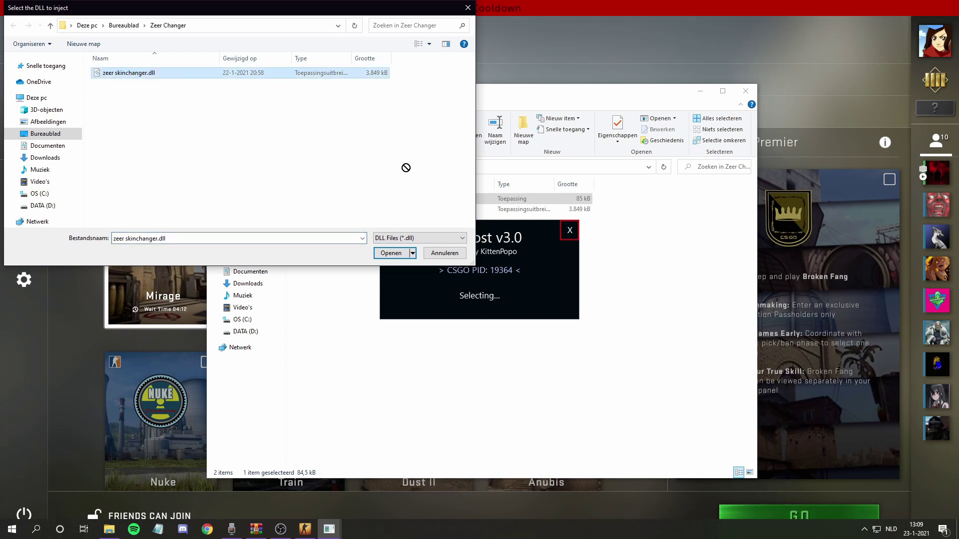
left_click(389, 253)
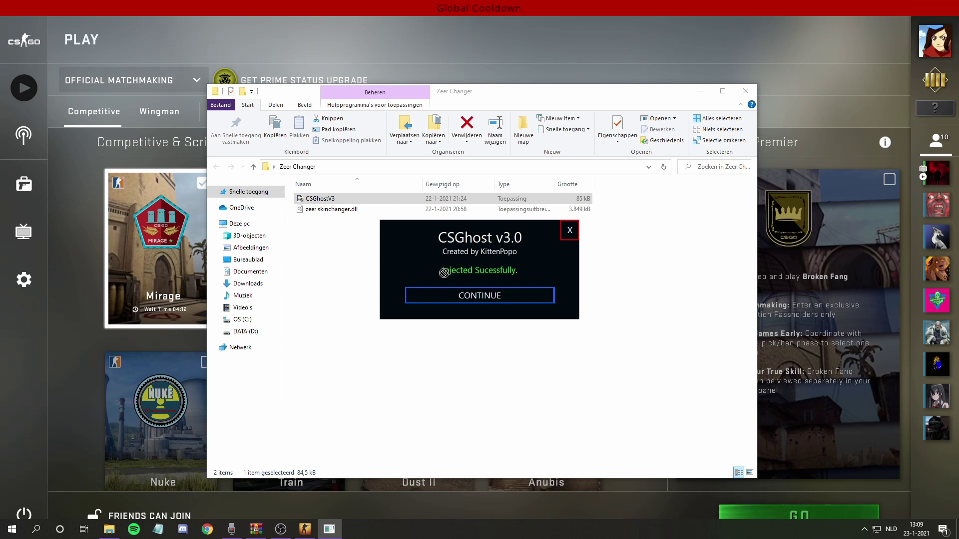
left_click(484, 293)
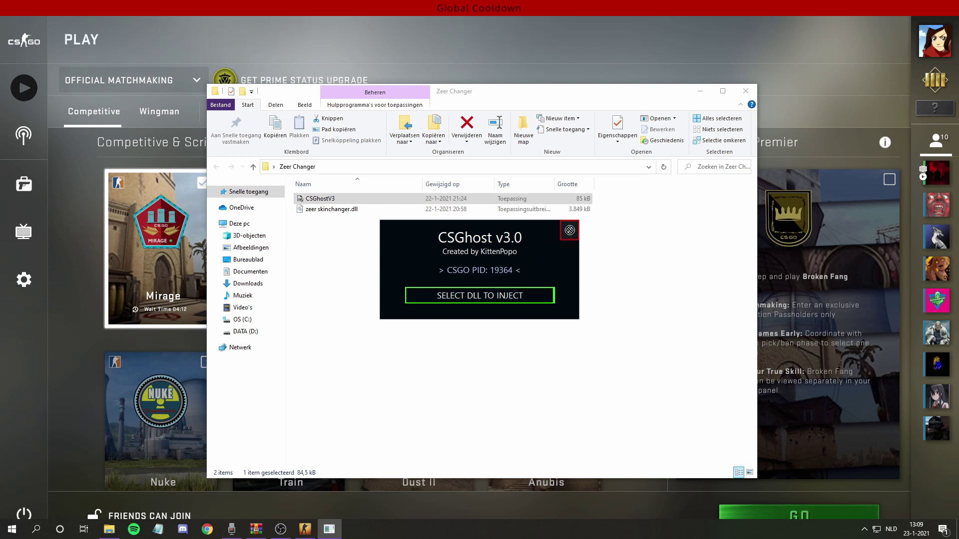
left_click(569, 230)
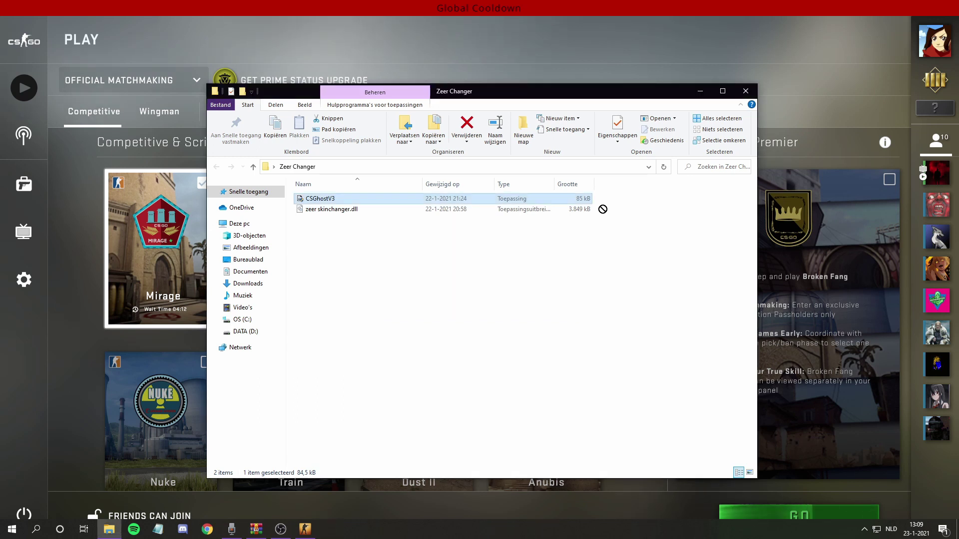
left_click(747, 90)
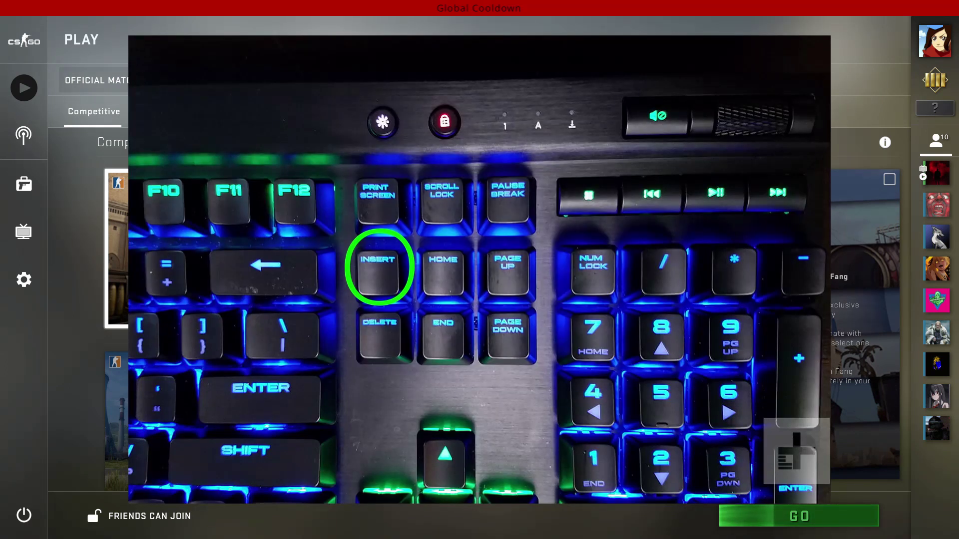
- Bring up the Zeer Changer menu with Insert, centre it, and select AWP with the Redline skin
key("Insert")
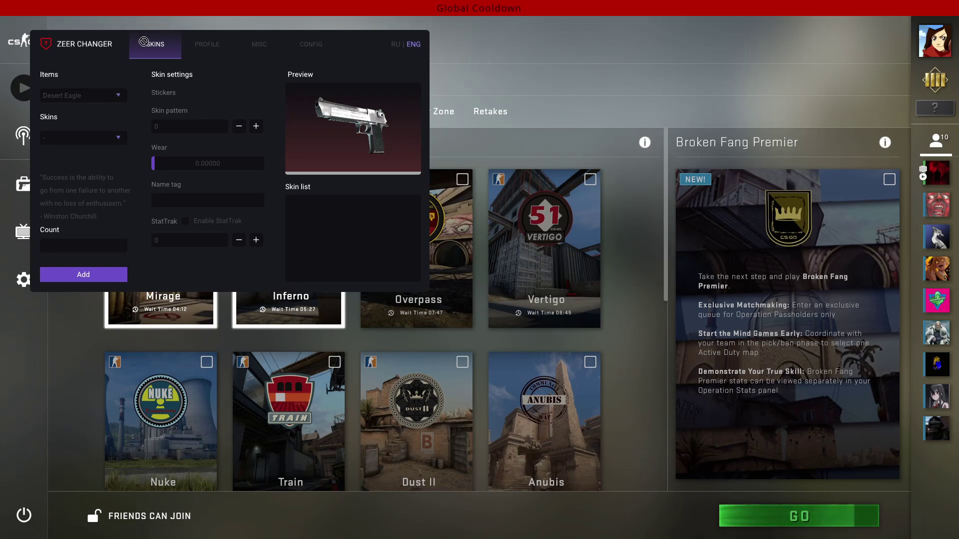
left_click_drag(355, 48, 591, 136)
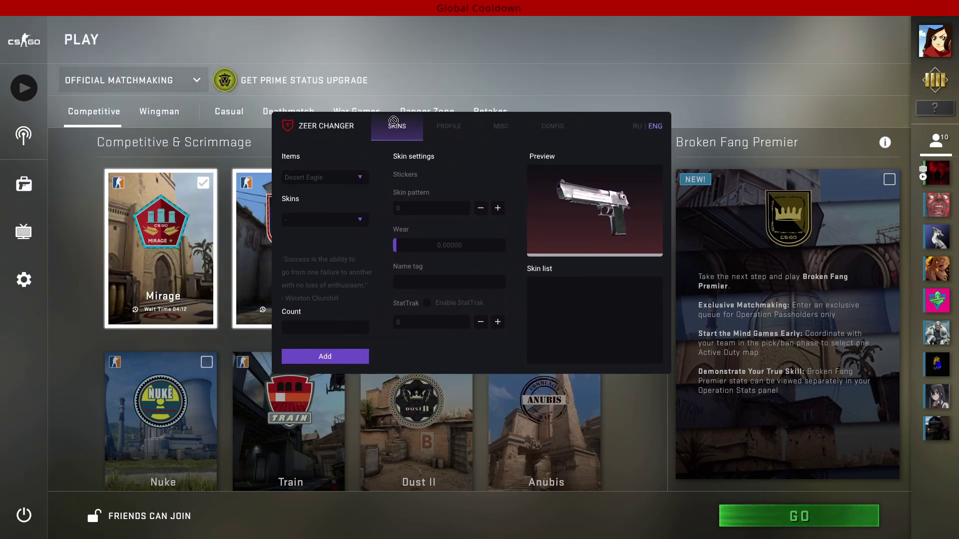
left_click(343, 177)
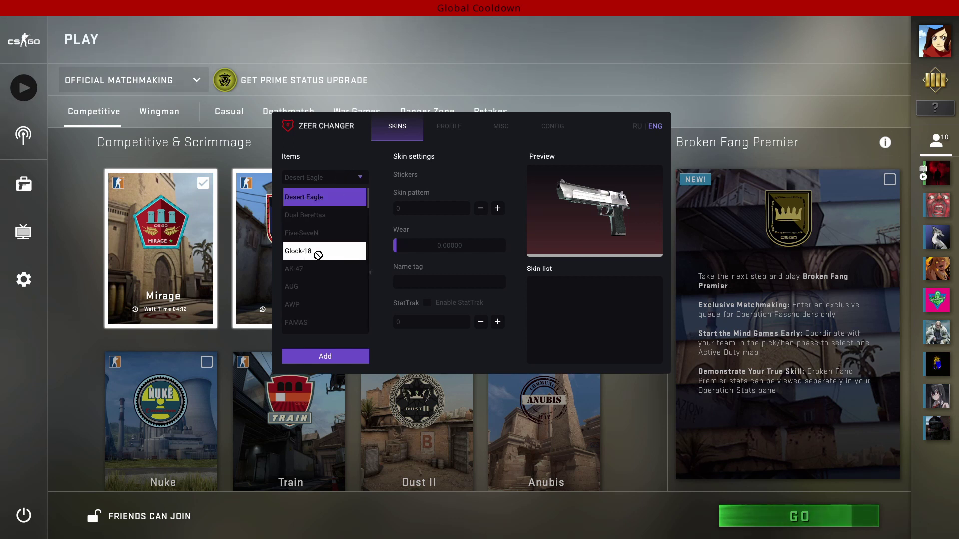
scroll(318, 255, "down", 3)
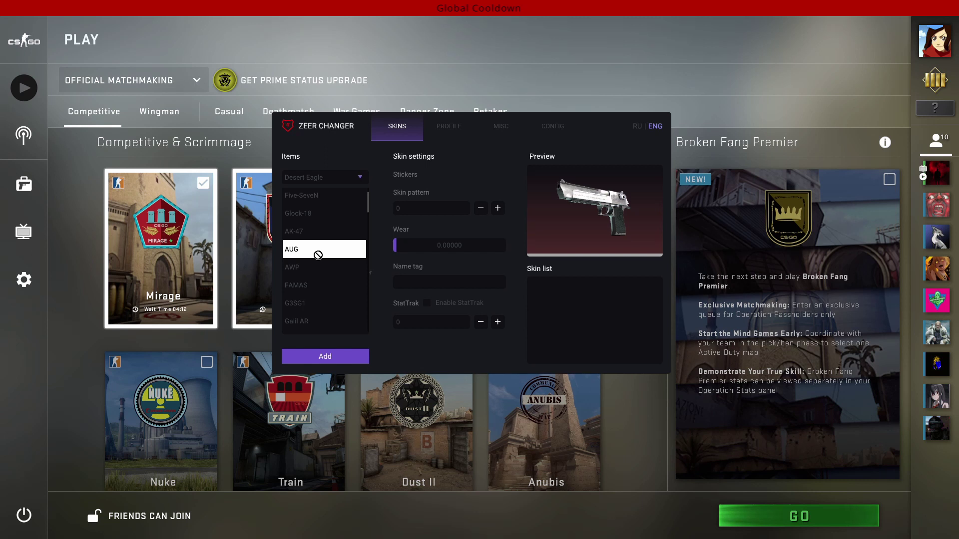
left_click(320, 268)
left_click(325, 218)
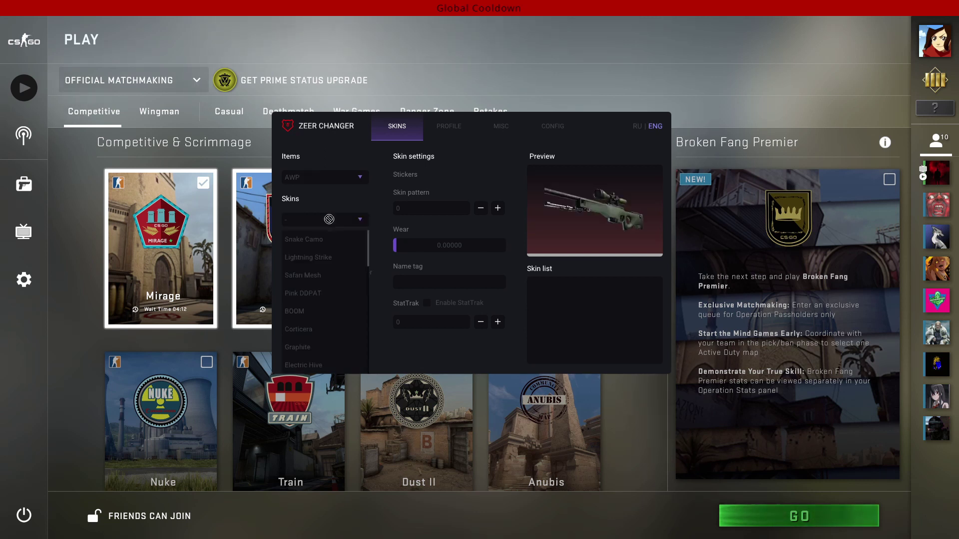
scroll(307, 315, "down", 2)
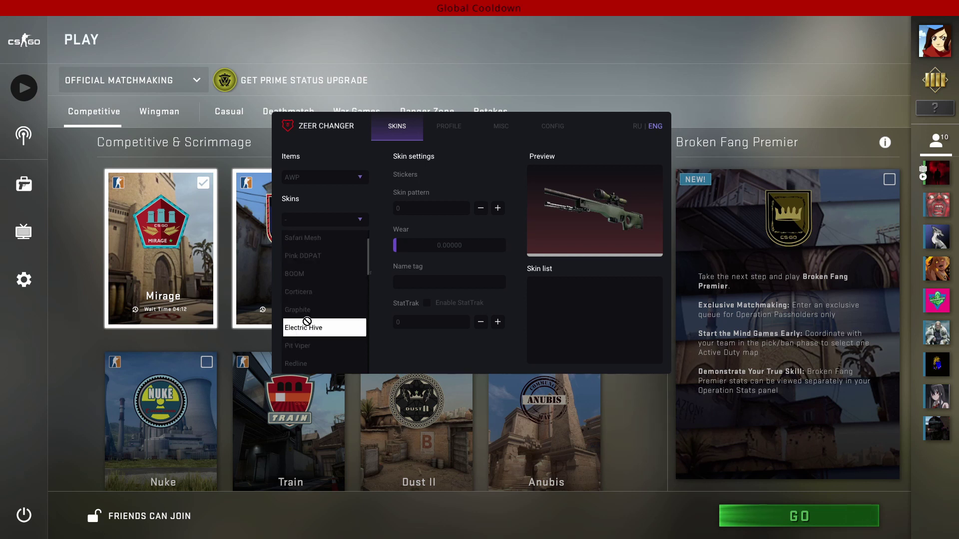
scroll(306, 335, "down", 2)
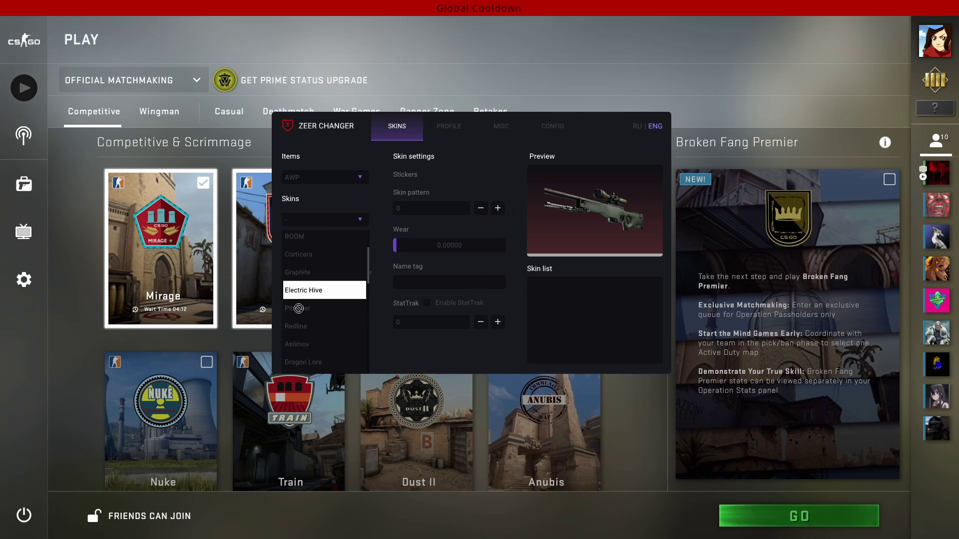
left_click(316, 327)
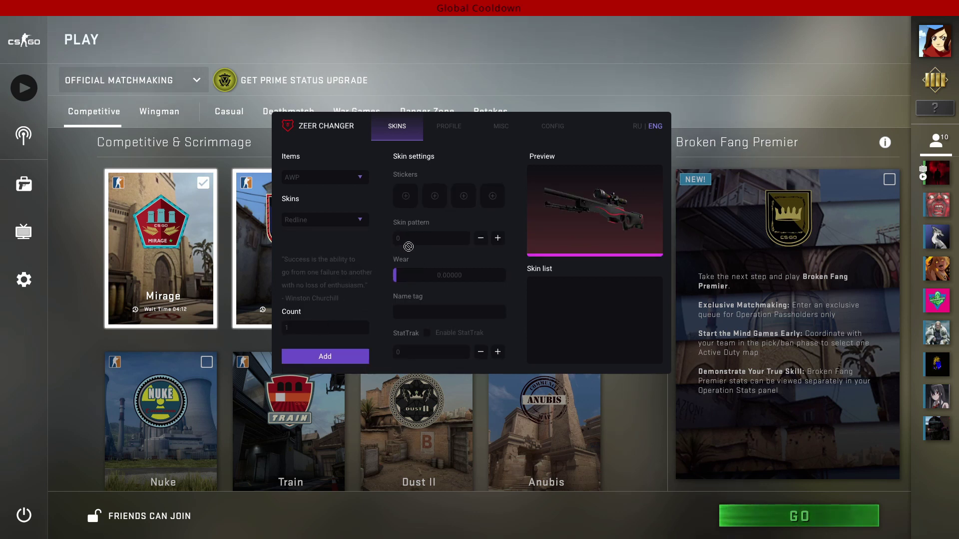
- Put the Crown (Foil) sticker in the AWP's first sticker slot
left_click(406, 195)
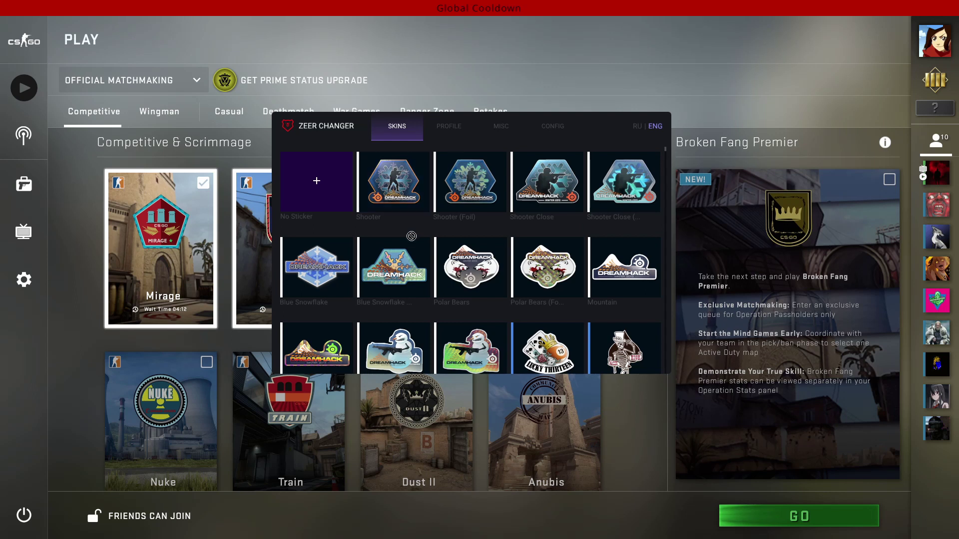
scroll(411, 232, "down", 2)
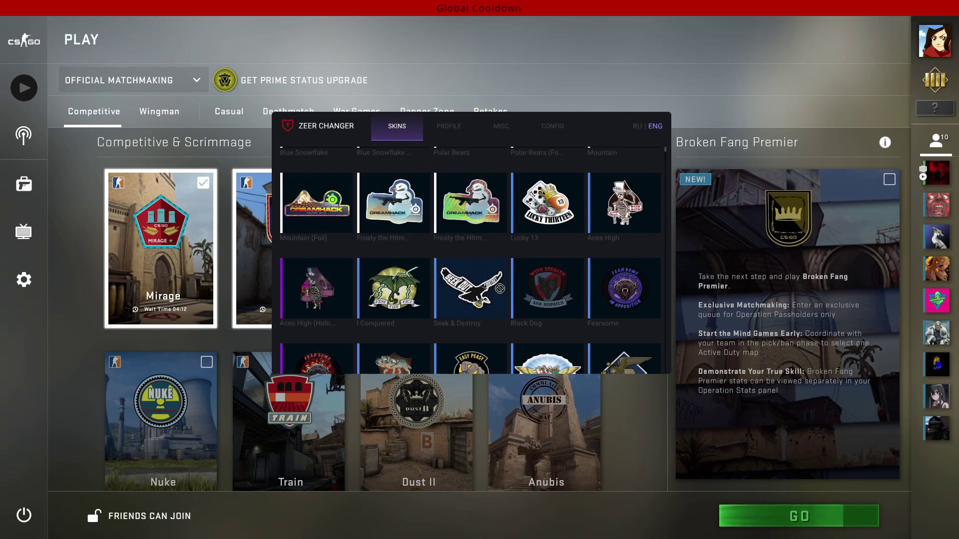
scroll(500, 289, "down", 3)
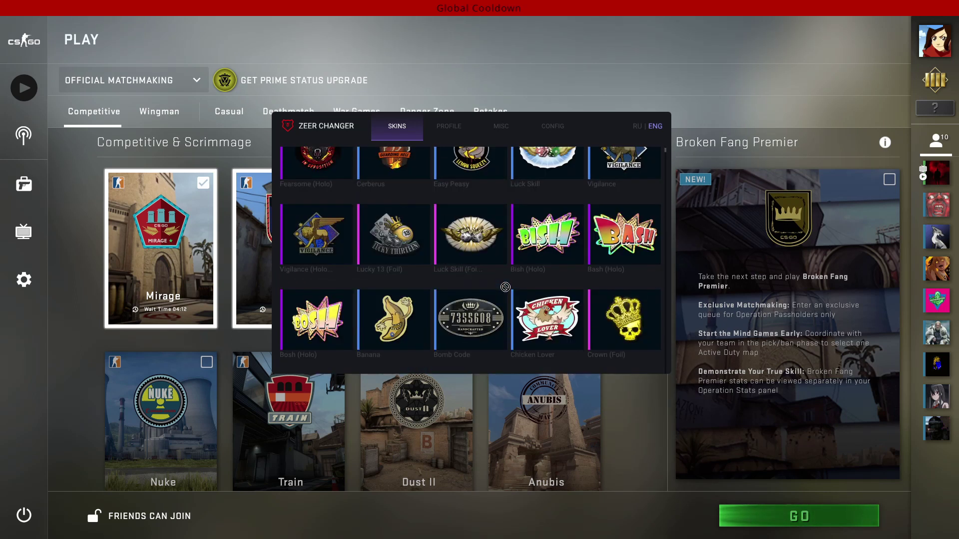
left_click(623, 319)
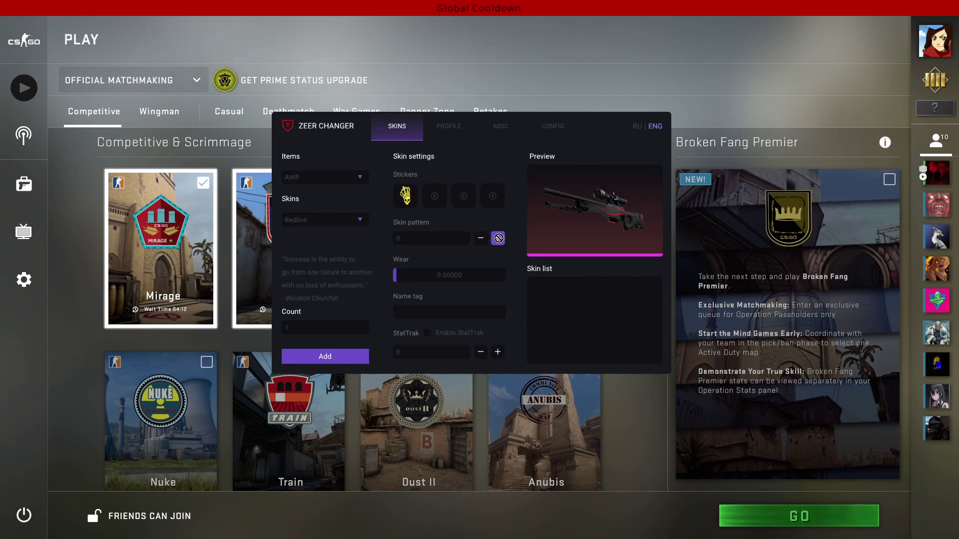
- Set pattern 0, wear 0.00000 and StatTrak count 17, then add the 'Subscribe' AWP to the list
left_click(481, 238)
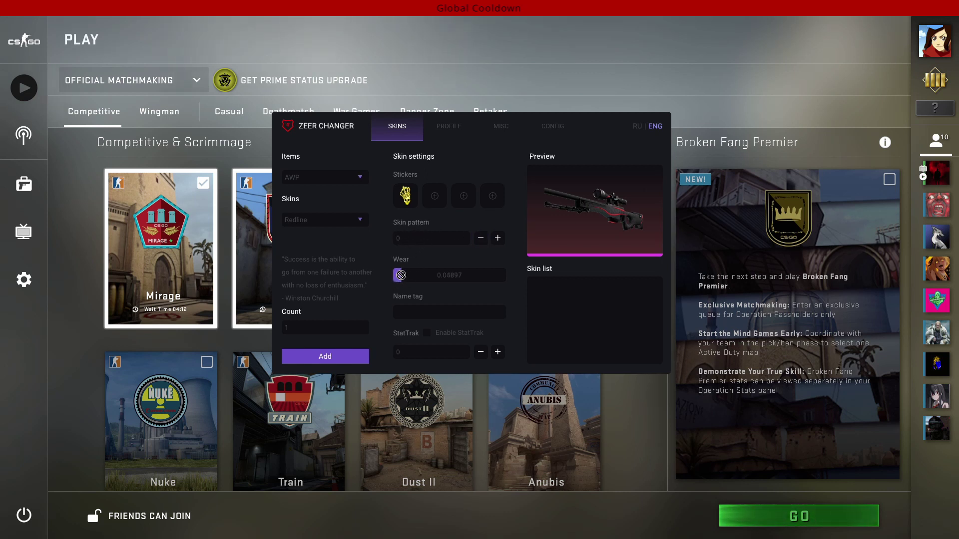
left_click_drag(438, 275, 381, 274)
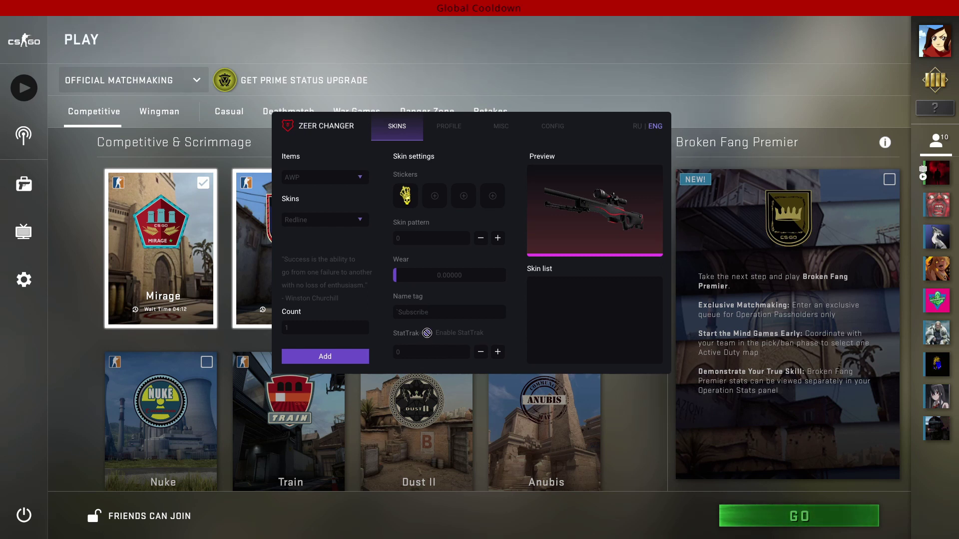
left_click(498, 352)
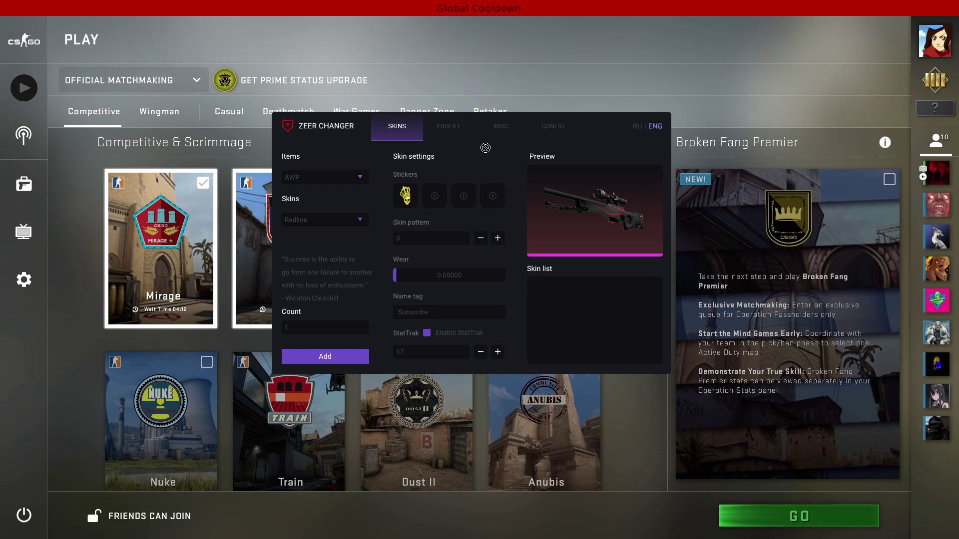
left_click(331, 357)
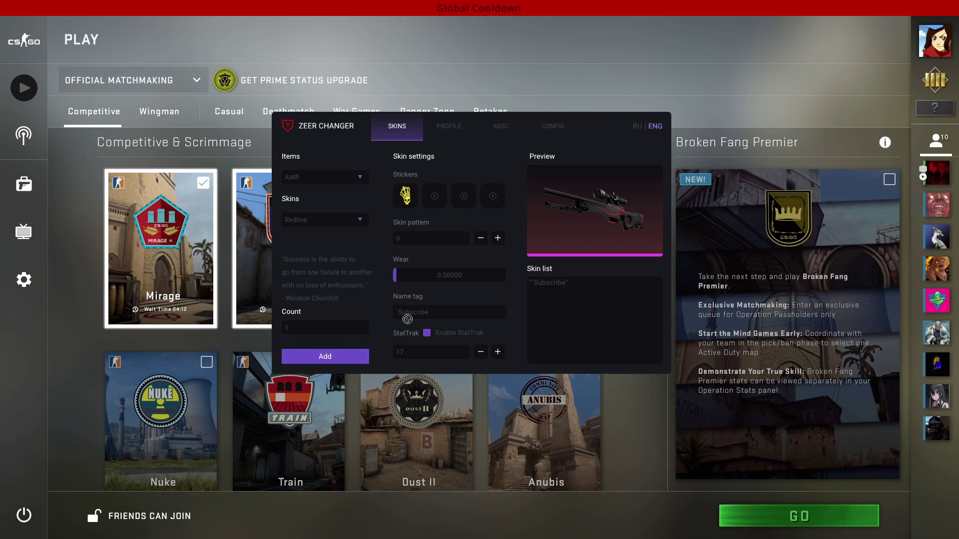
- View the new 'Subscribe' AWP in the CS:GO inventory and dismiss its New Item notice
left_click(567, 283)
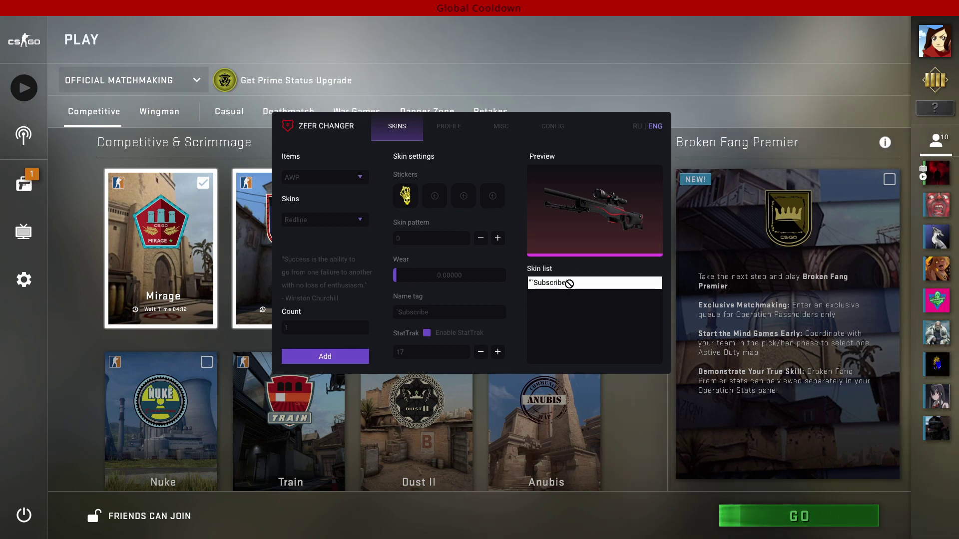
key("Insert")
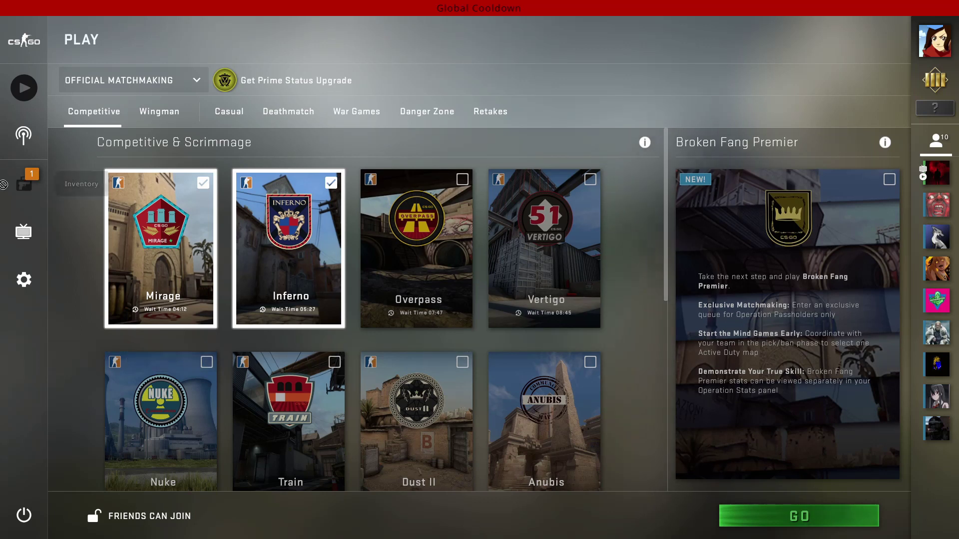
left_click(23, 184)
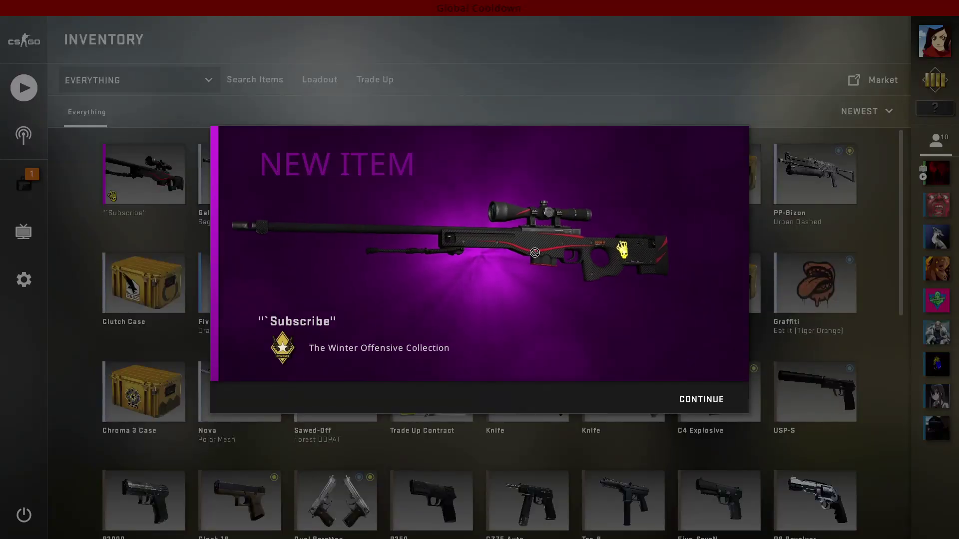
left_click(702, 399)
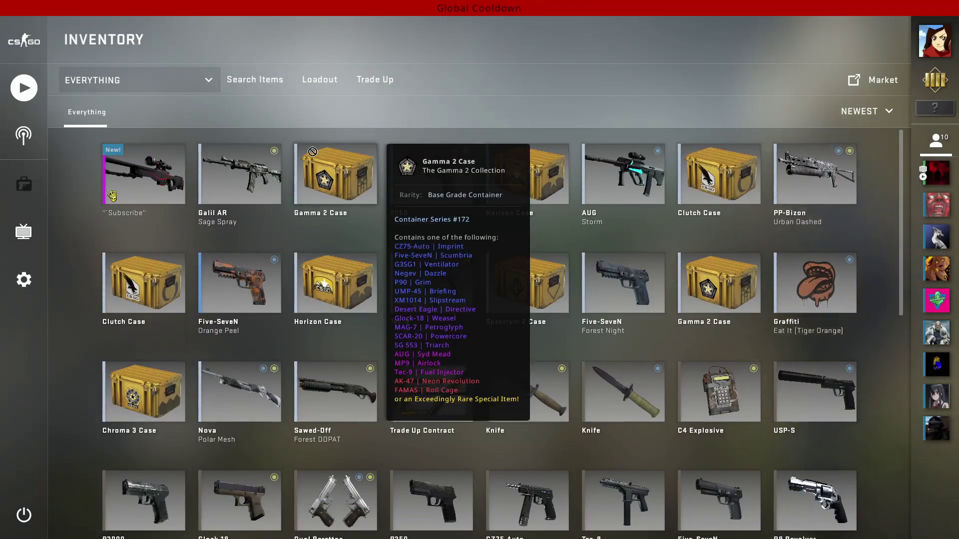
key("Insert")
left_click(358, 183)
- Add a CS:GO Weapon Case from Zeer Changer's Container category
scroll(311, 267, "down", 10)
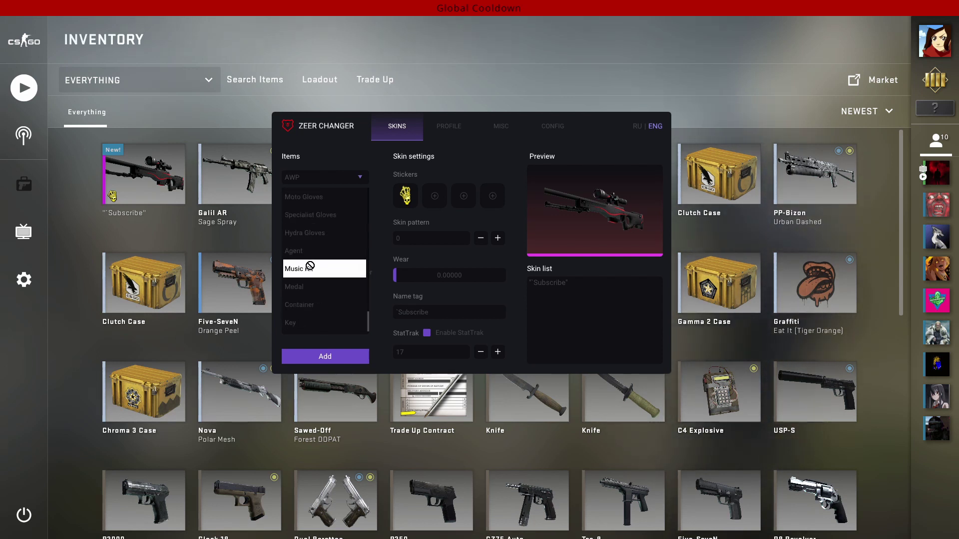
scroll(311, 285, "down", 1)
left_click(316, 303)
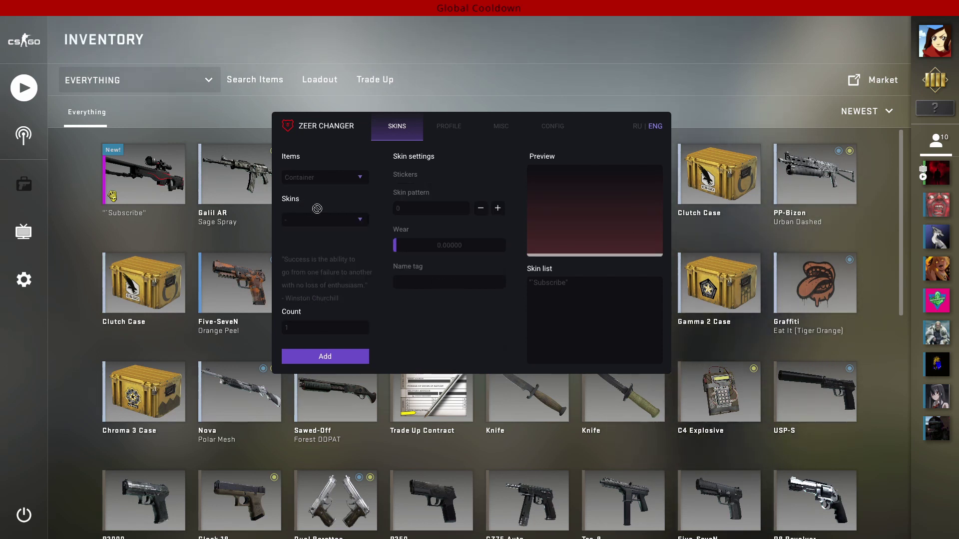
left_click(300, 221)
scroll(329, 319, "down", 5)
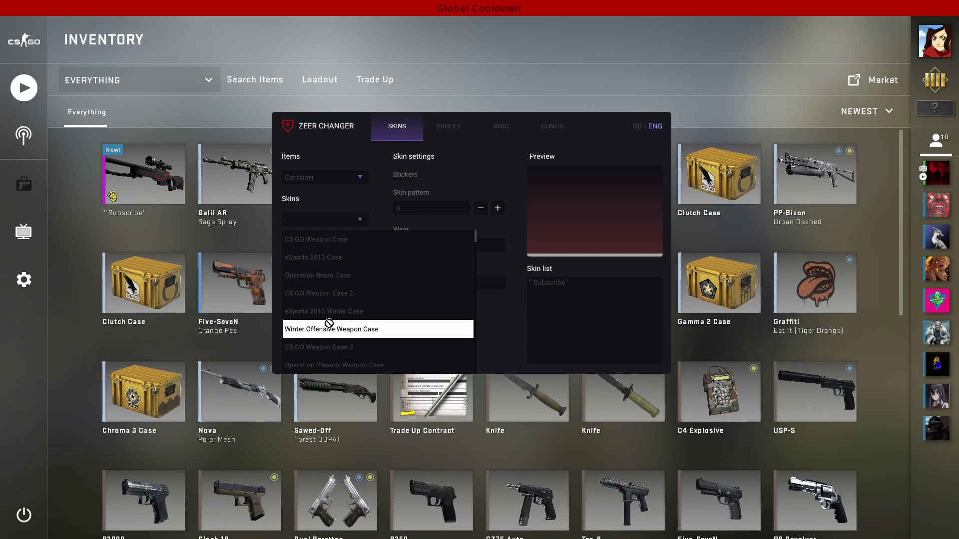
scroll(327, 325, "up", 5)
left_click(360, 241)
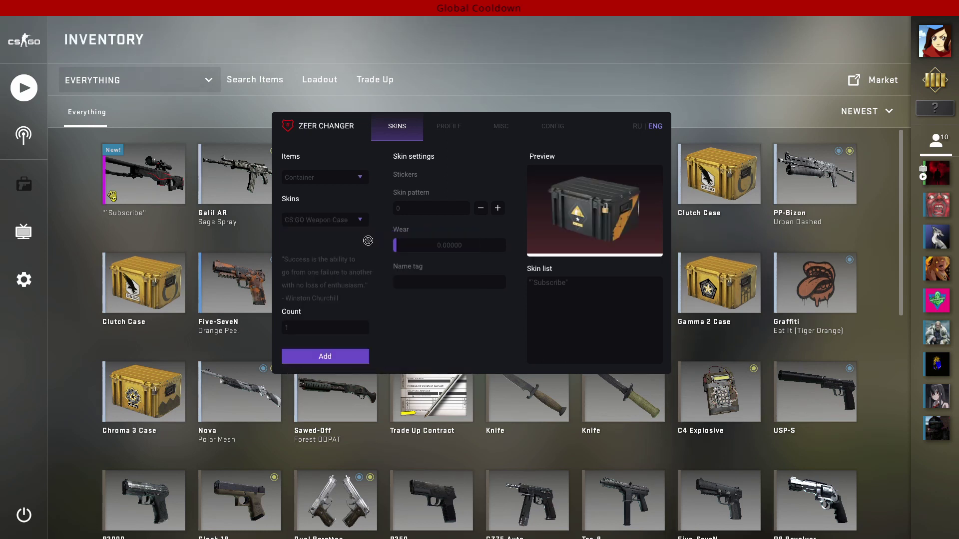
left_click(323, 357)
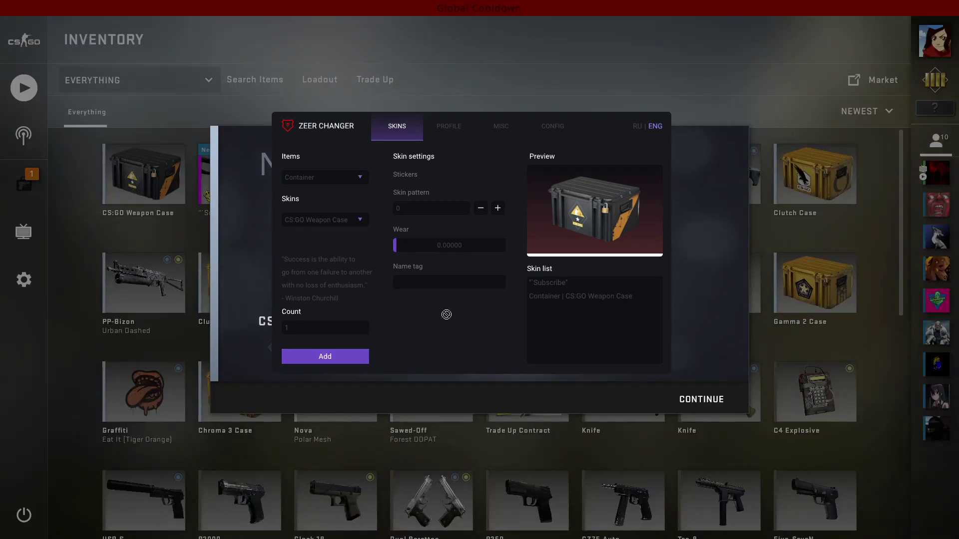
- Dismiss the case's New Item notice, then add a CS:GO Case Key from the Key category
key("Insert")
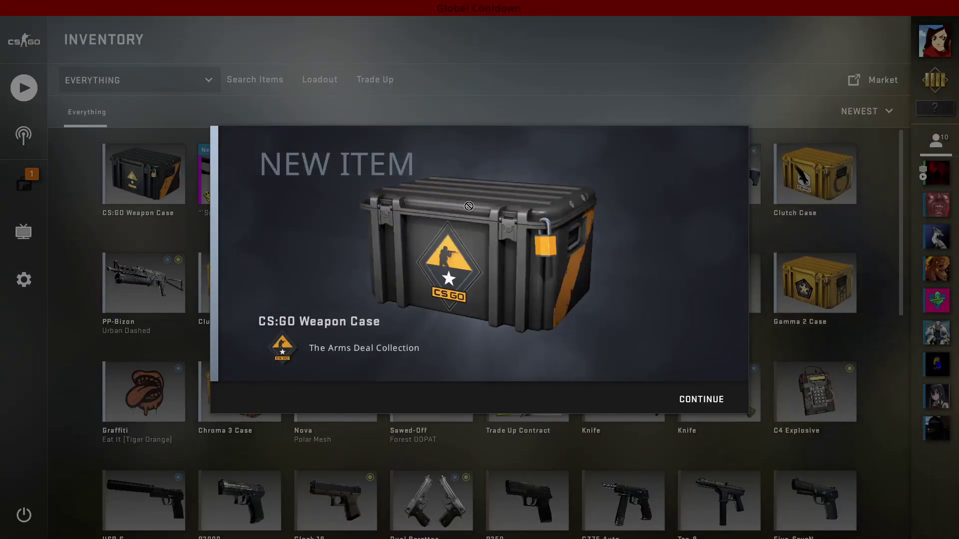
left_click(700, 399)
key("Insert")
left_click(325, 178)
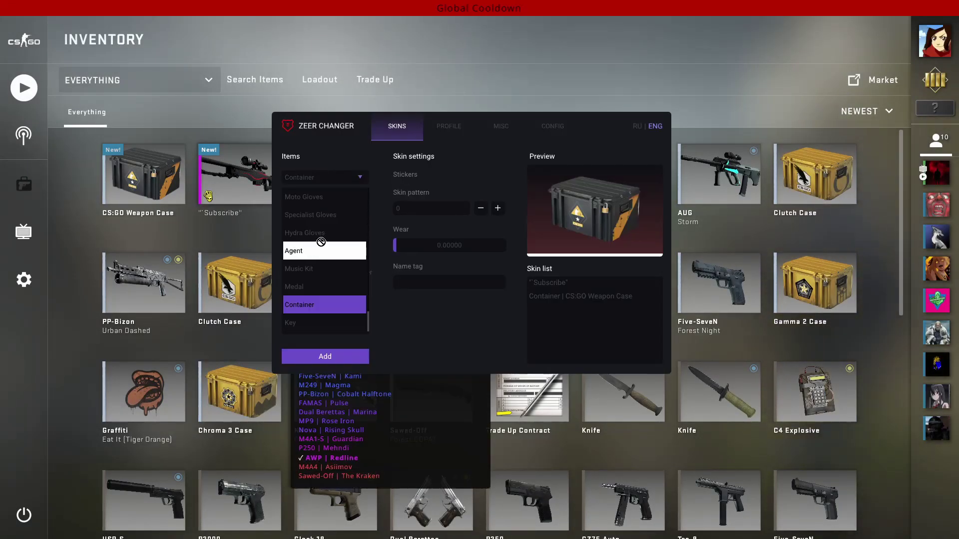
left_click(306, 321)
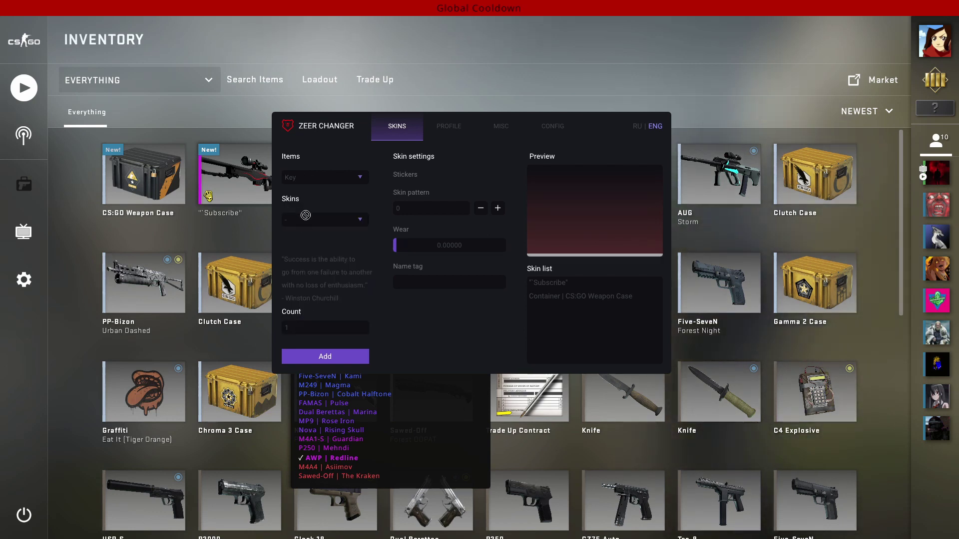
left_click(305, 218)
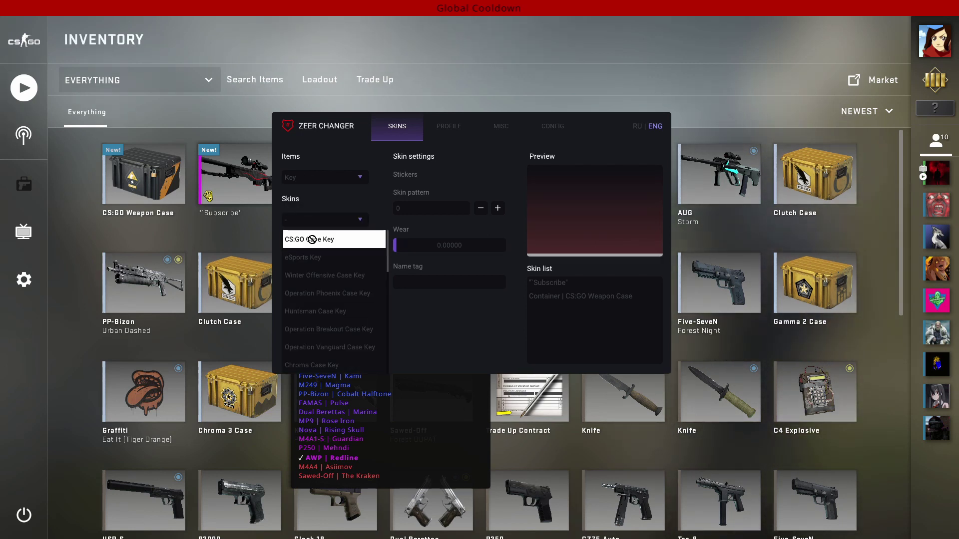
left_click(312, 239)
left_click(325, 356)
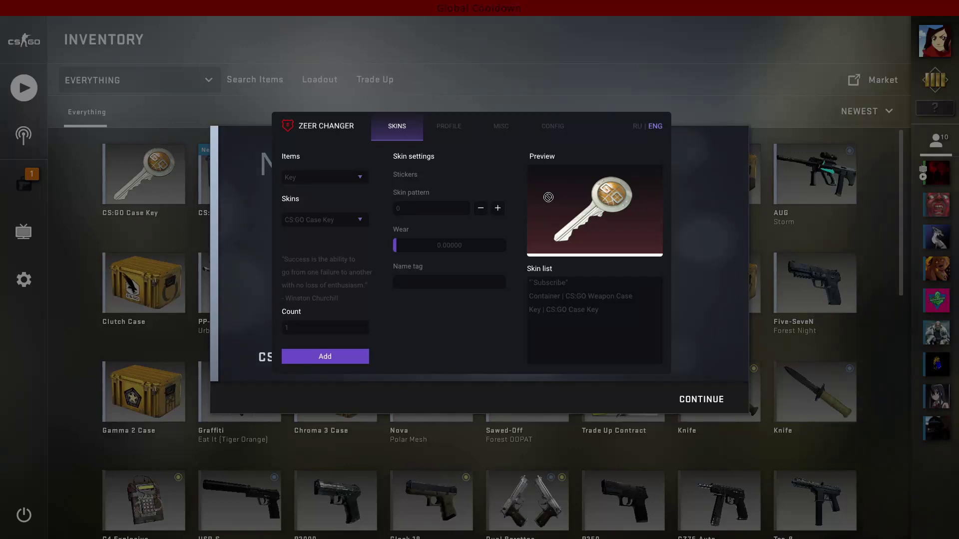
key("Insert")
right_click(275, 165)
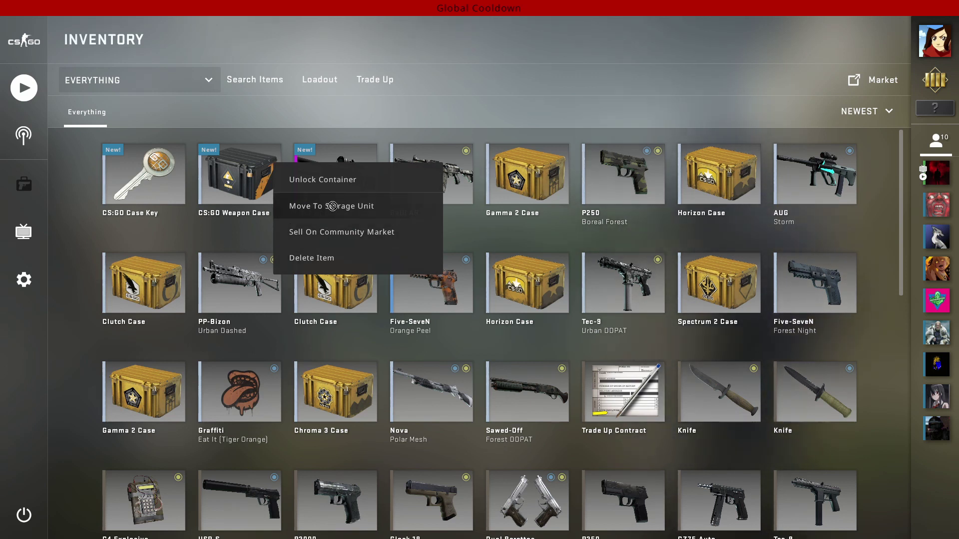
- Unlock the CS:GO Weapon Case with the CS:GO Case Key to show its possible contents
left_click(367, 180)
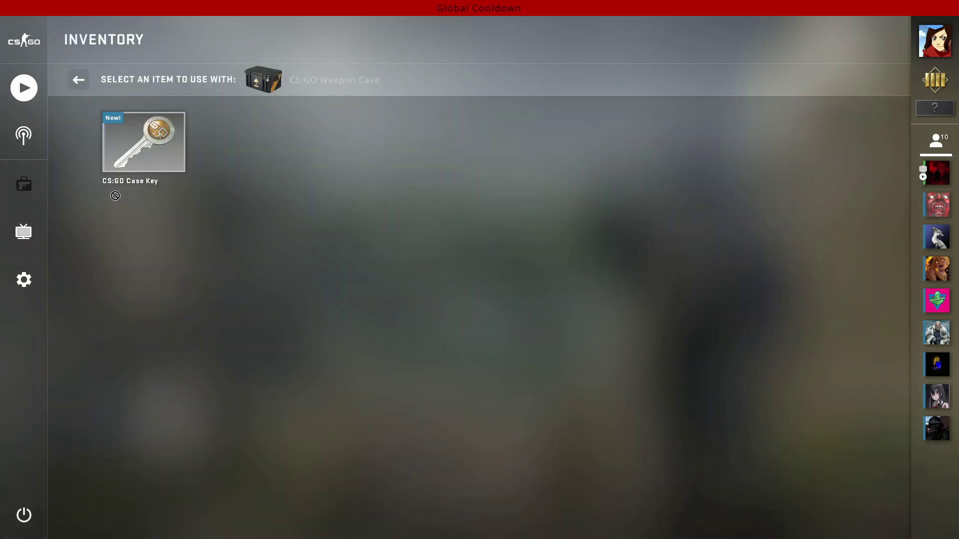
left_click(150, 142)
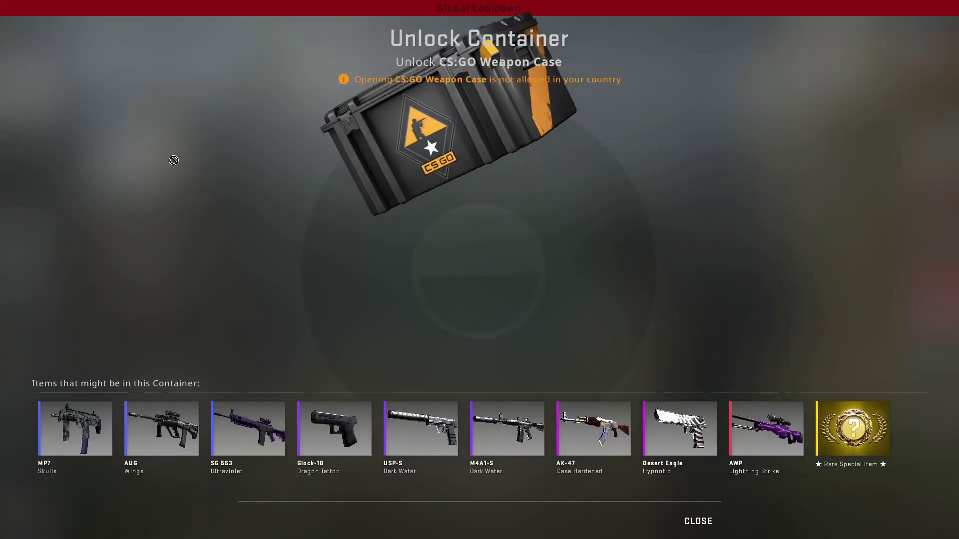